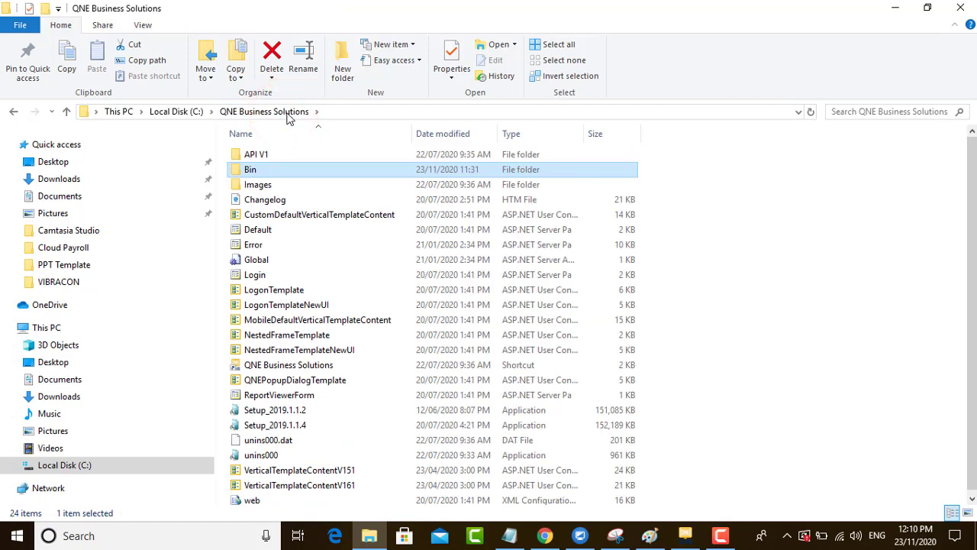
Step: Locate the Setup_2019.1.1.4 installer on the server PC and check the GENERAL company's database server in the Companies Wizard
{"action": "left_click", "coordinate": [315, 430]}
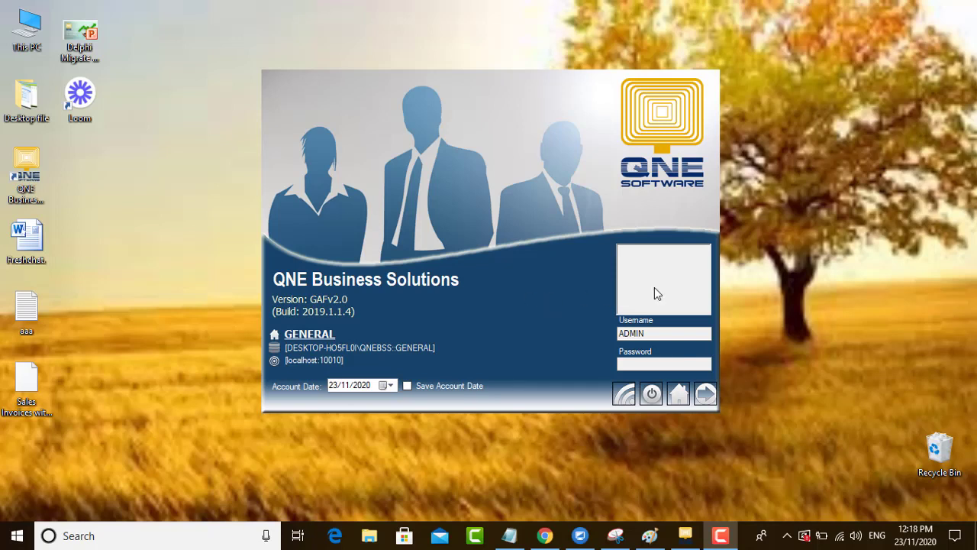
{"action": "left_click", "coordinate": [680, 394]}
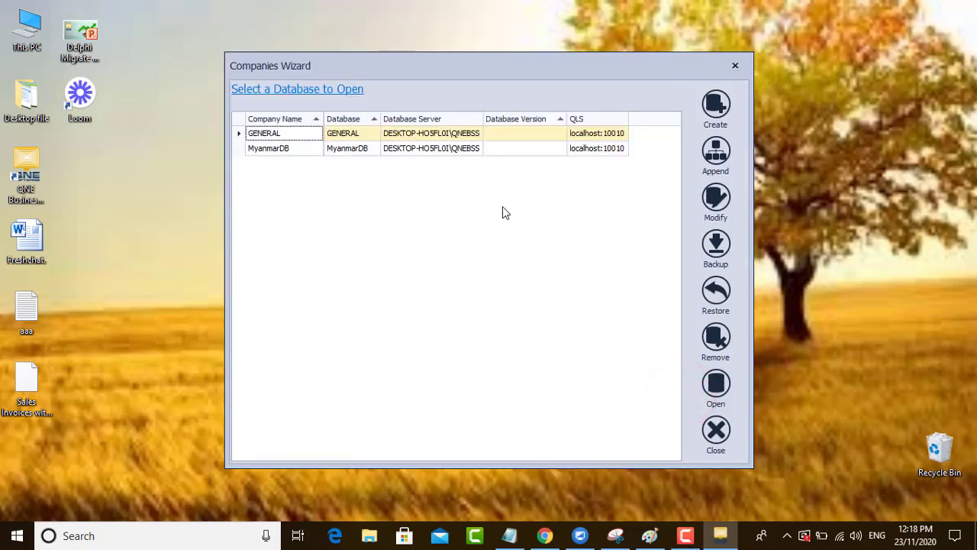
{"action": "left_click", "coordinate": [426, 137]}
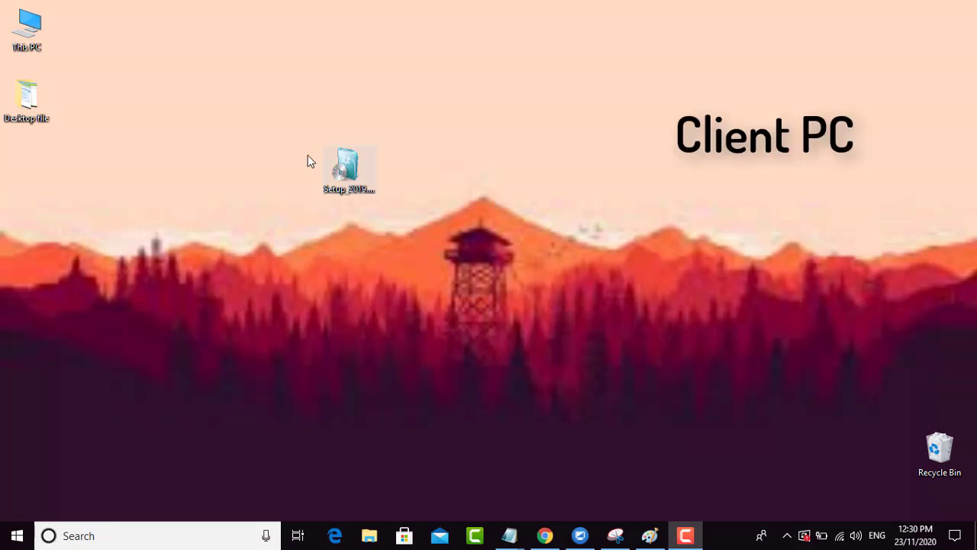
Step: Start the Setup_2019.1.1.4 installer on the client PC in English and accept the license agreement
{"action": "left_click", "coordinate": [350, 163]}
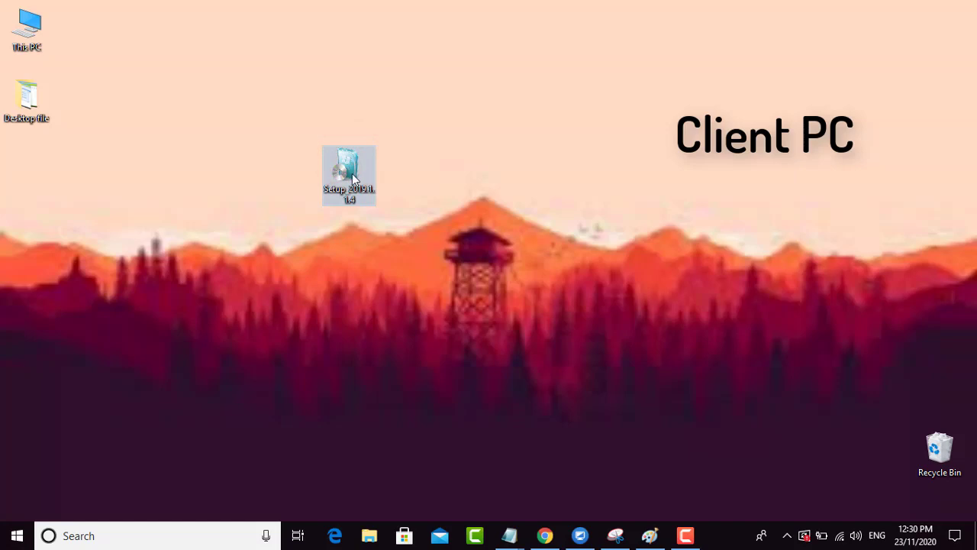
{"action": "double_click", "coordinate": [352, 174]}
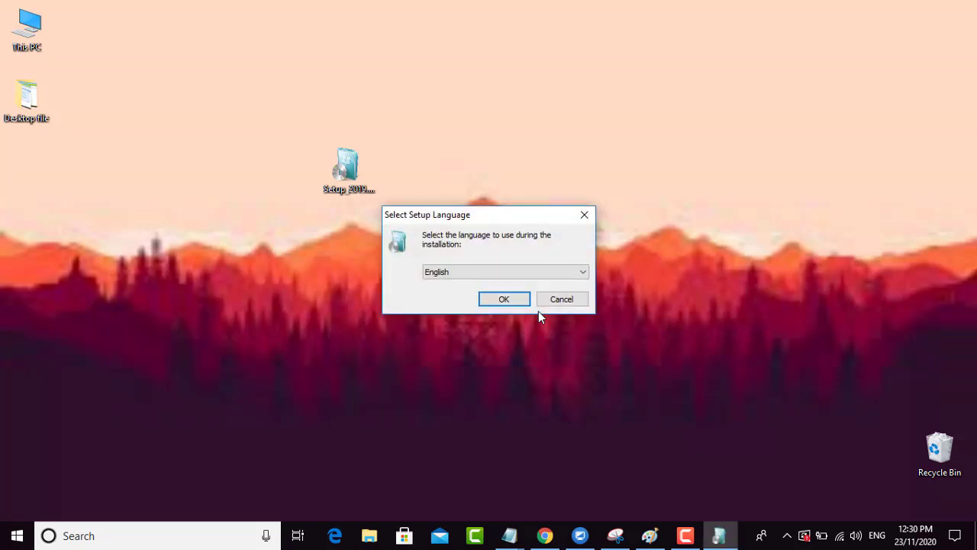
{"action": "left_click", "coordinate": [504, 299]}
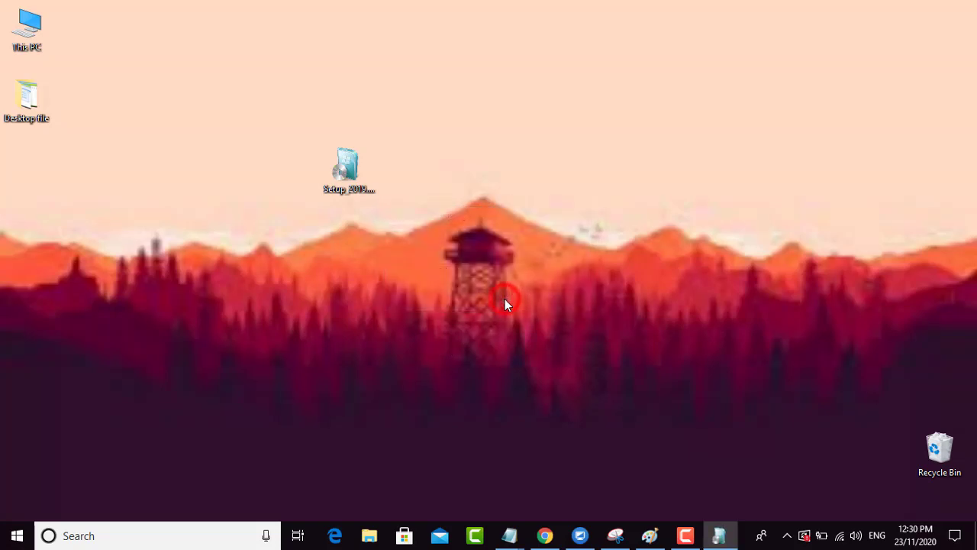
{"action": "left_click", "coordinate": [569, 383]}
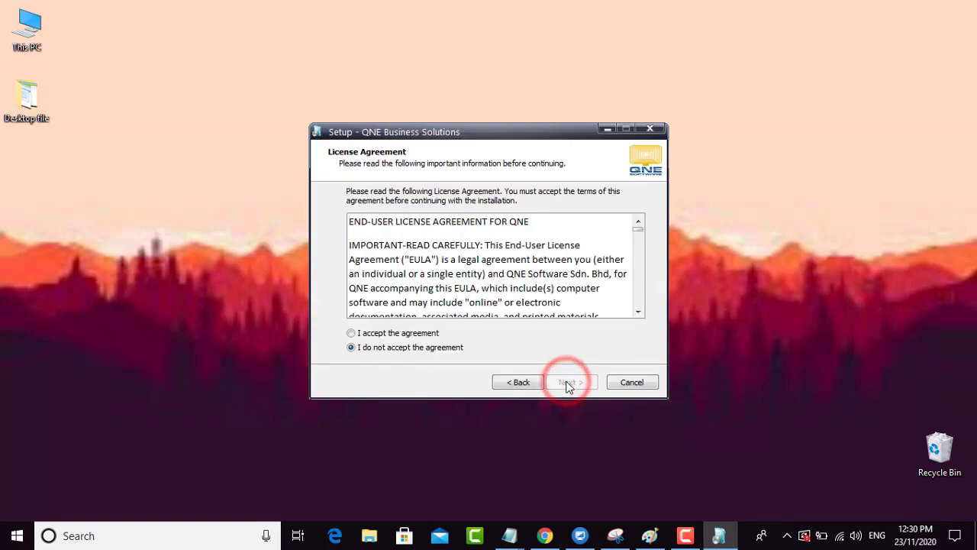
{"action": "left_click", "coordinate": [352, 333]}
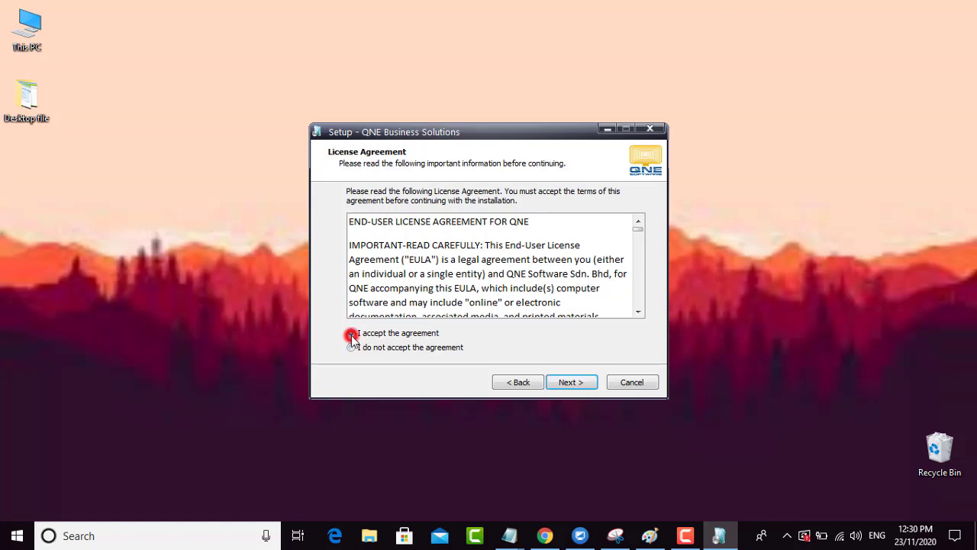
{"action": "left_click", "coordinate": [567, 384]}
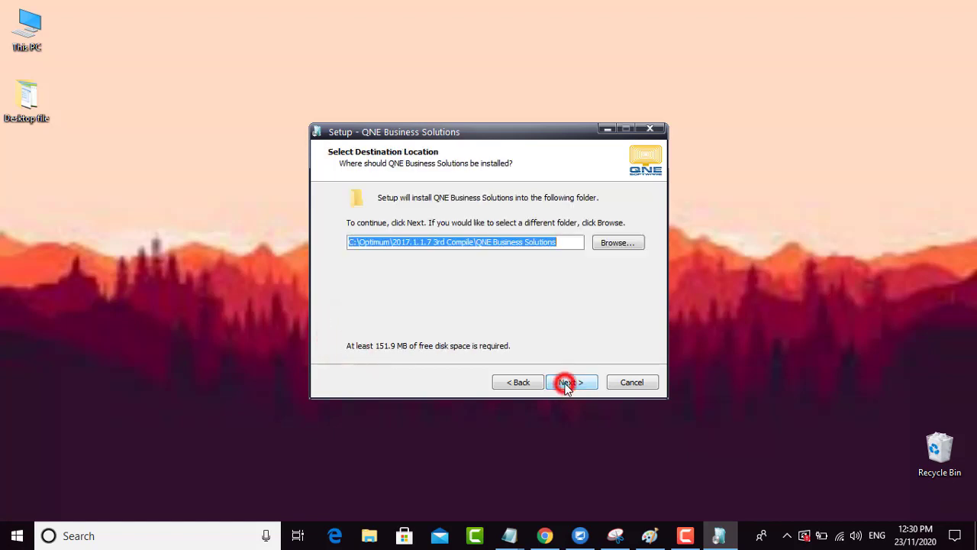
Step: Set the installation destination to C:\QNE Business Solutions by choosing Local Disk (C:) as the parent folder
{"action": "left_click", "coordinate": [616, 248]}
{"action": "left_click_drag", "start_coordinate": [597, 252], "coordinate": [599, 229]}
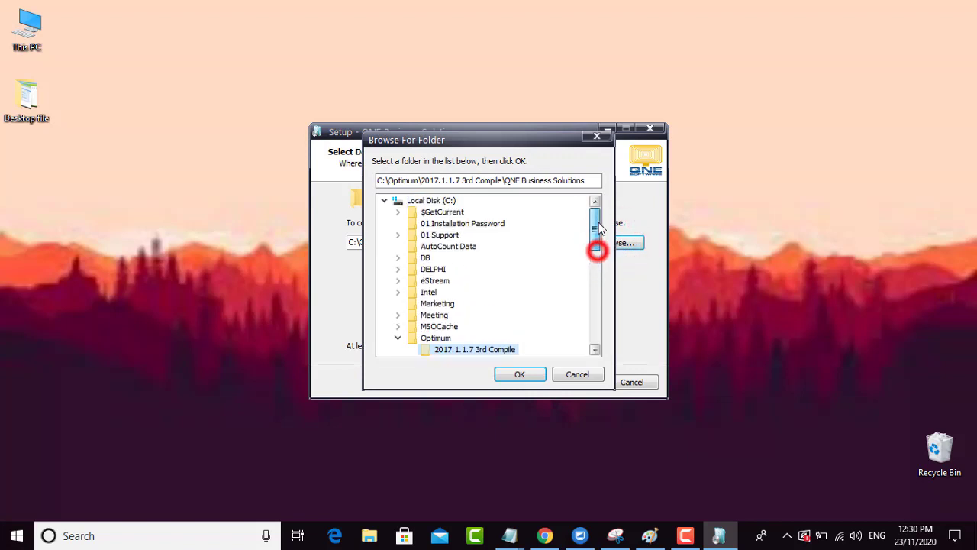
{"action": "left_click", "coordinate": [441, 203]}
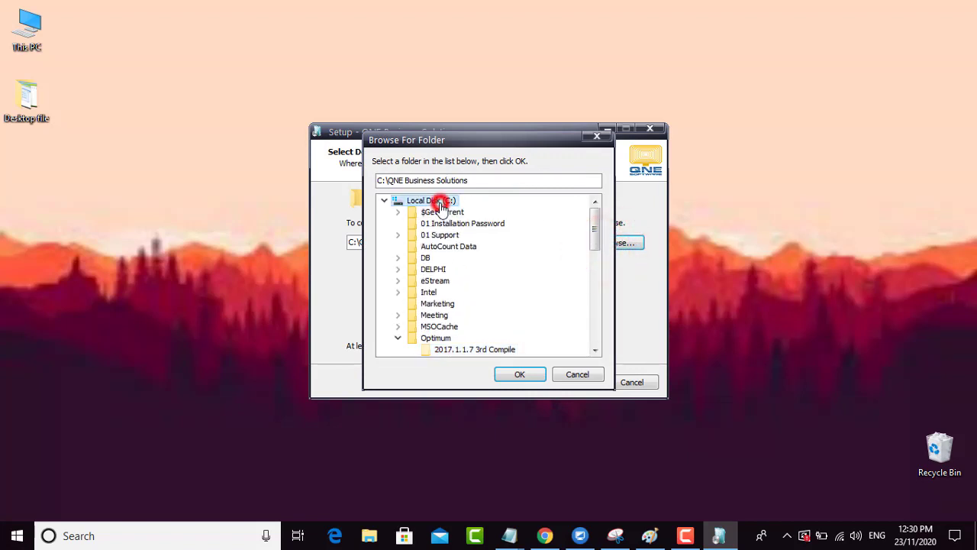
{"action": "left_click", "coordinate": [527, 379]}
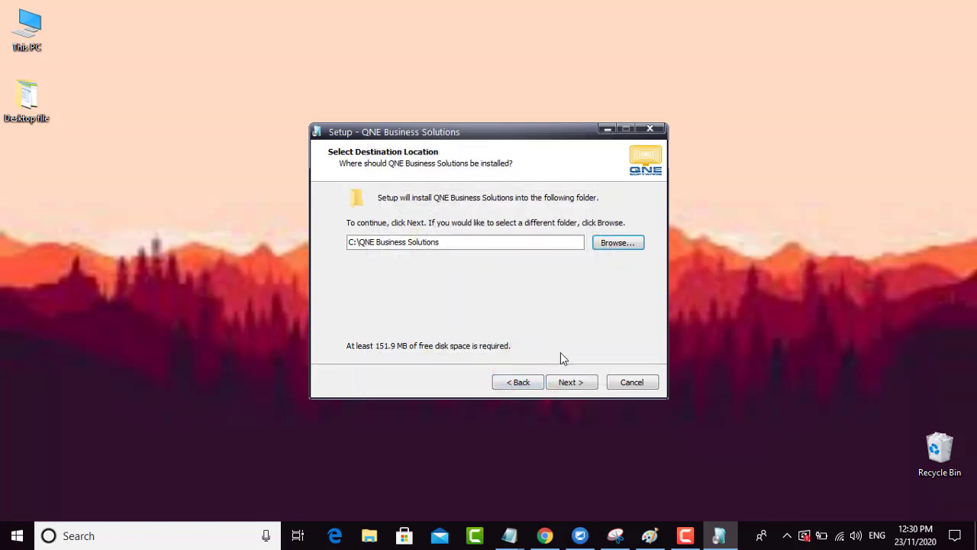
Step: Run the Client installation of QNE Business Solutions and finish the setup with the program set to launch
{"action": "left_click", "coordinate": [569, 383]}
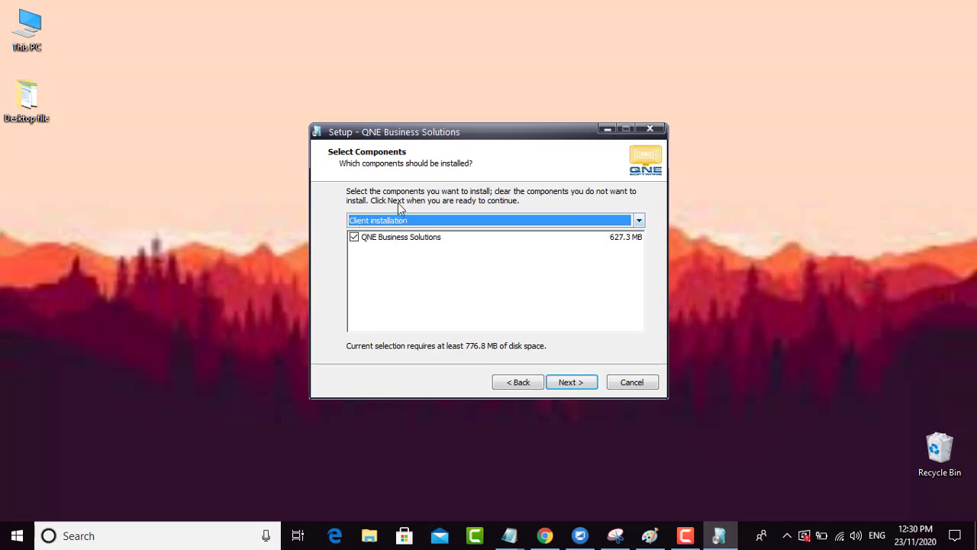
{"action": "left_click", "coordinate": [572, 382]}
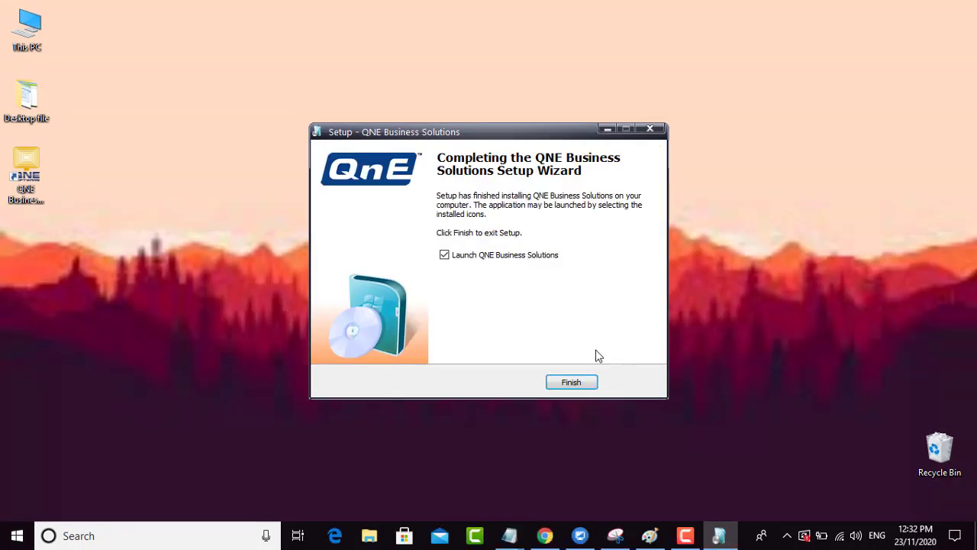
{"action": "left_click", "coordinate": [571, 383]}
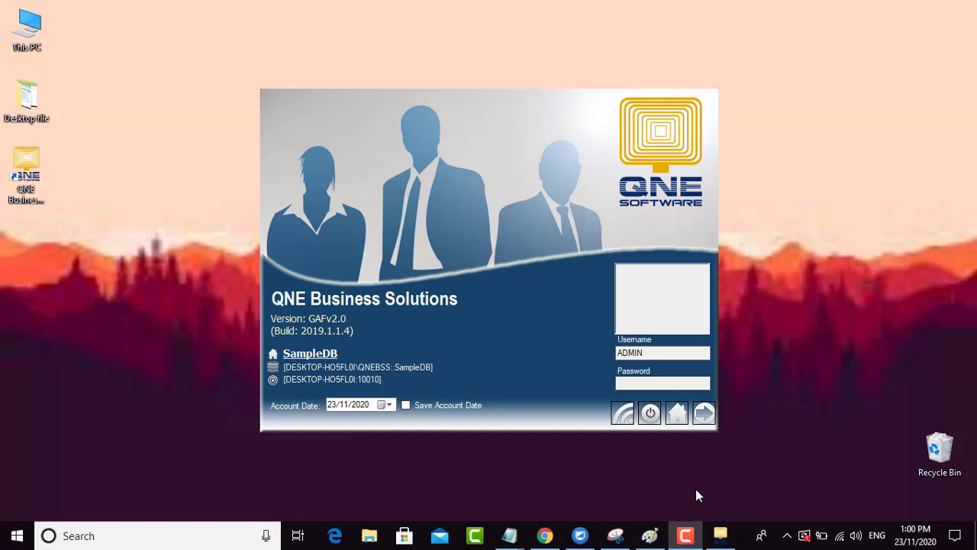
Step: Append a company in the Companies Wizard and enter DESKTOP-HO5FL0I\QNEBSS as its server name
{"action": "left_click", "coordinate": [679, 416]}
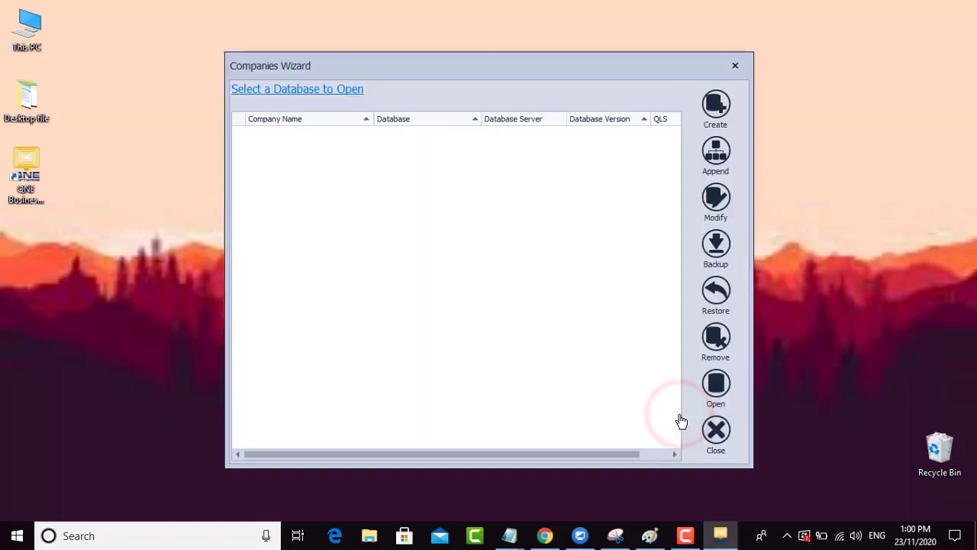
{"action": "left_click", "coordinate": [716, 151]}
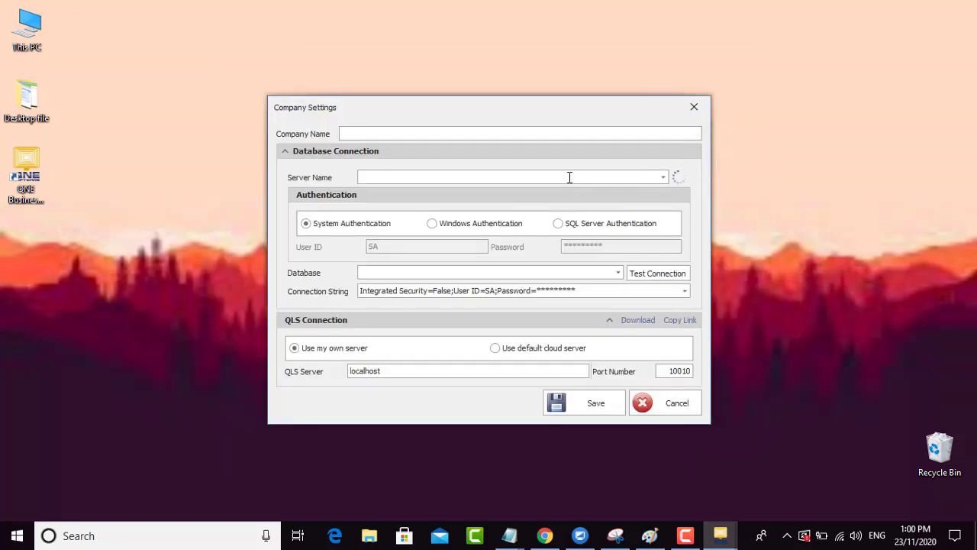
{"action": "left_click", "coordinate": [569, 177]}
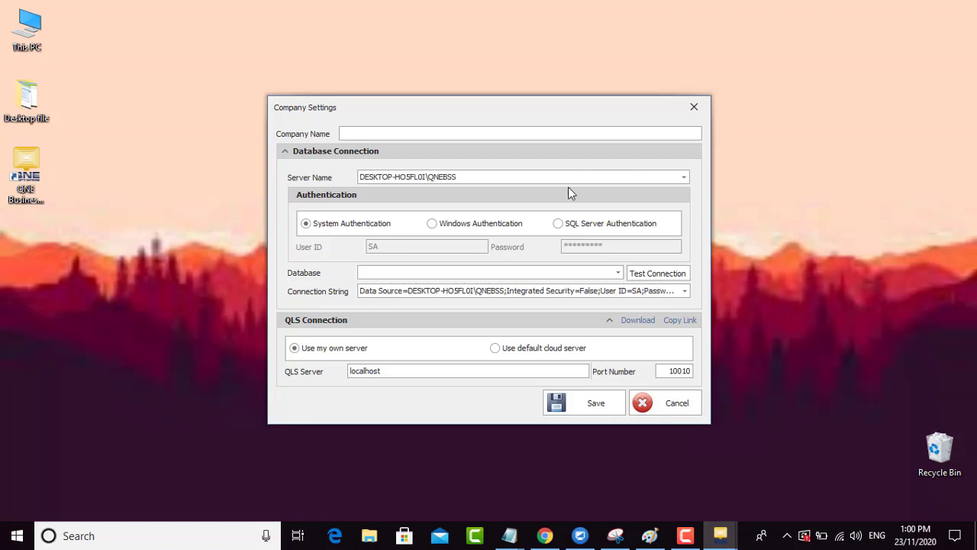
Step: Switch to Notepad and examine the two server name formats, one with the computer name and one with the IP address
{"action": "mouse_move", "coordinate": [510, 535]}
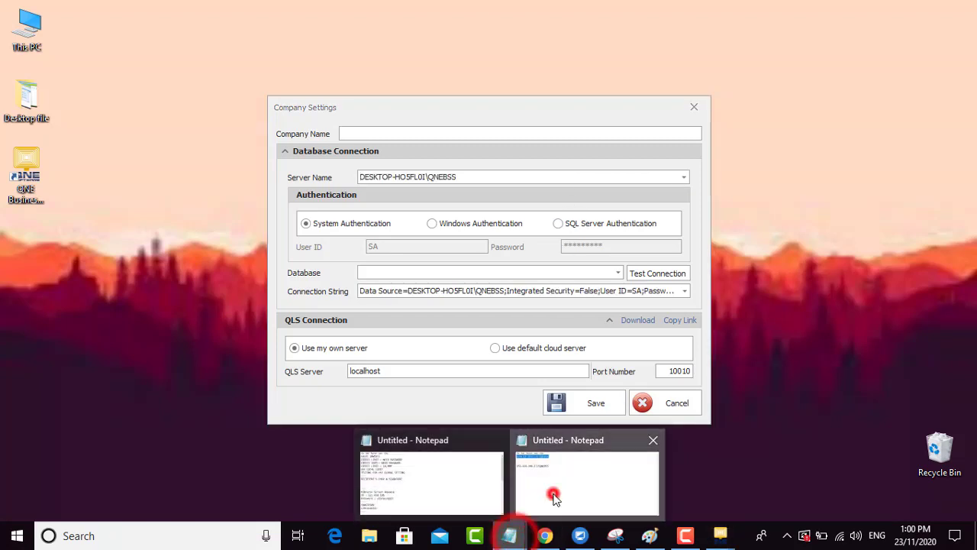
{"action": "left_click", "coordinate": [554, 495]}
{"action": "left_click", "coordinate": [473, 204]}
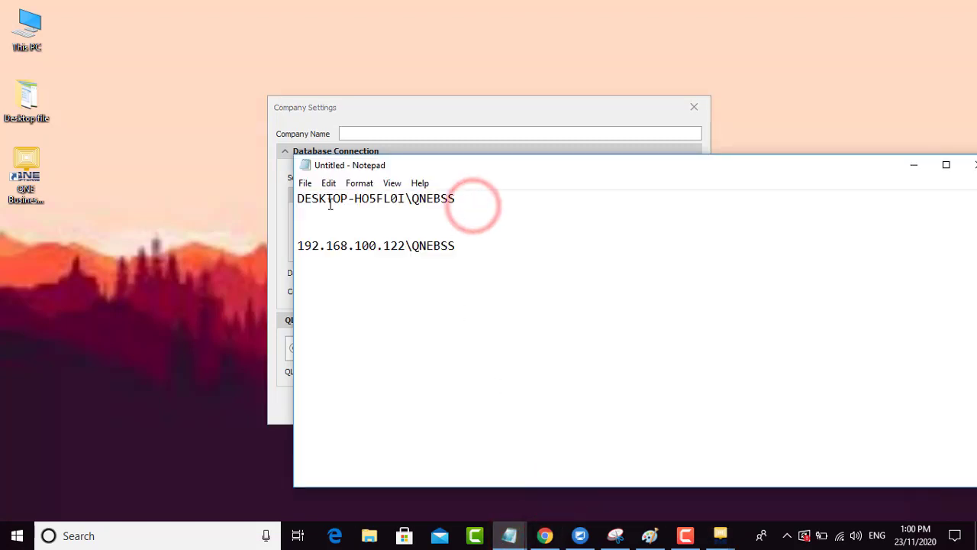
{"action": "double_click", "coordinate": [302, 201]}
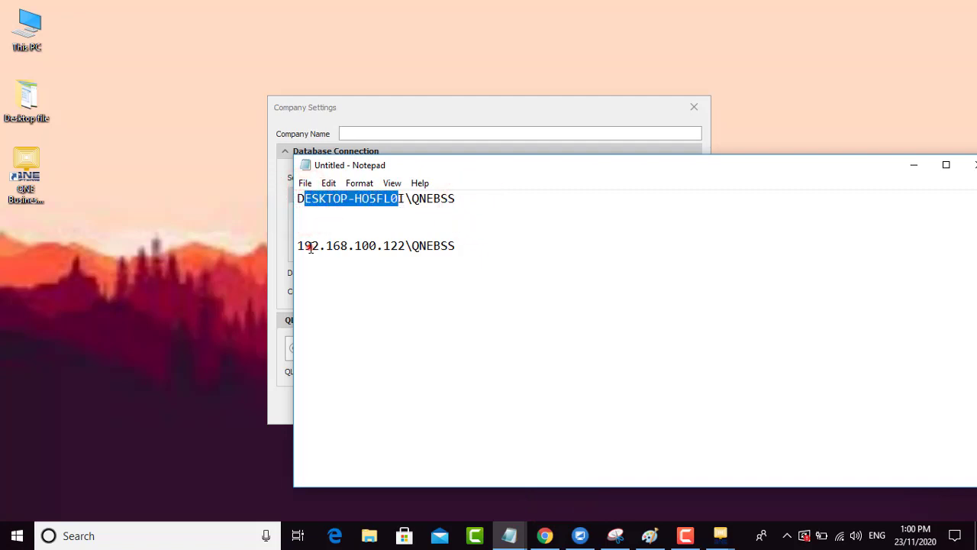
{"action": "left_click_drag", "start_coordinate": [312, 246], "coordinate": [399, 246]}
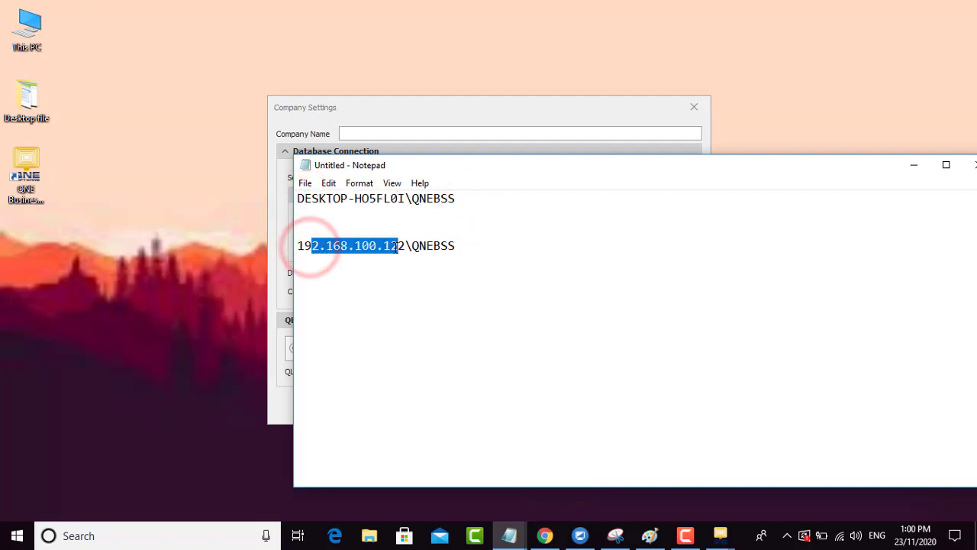
{"action": "left_click", "coordinate": [480, 249]}
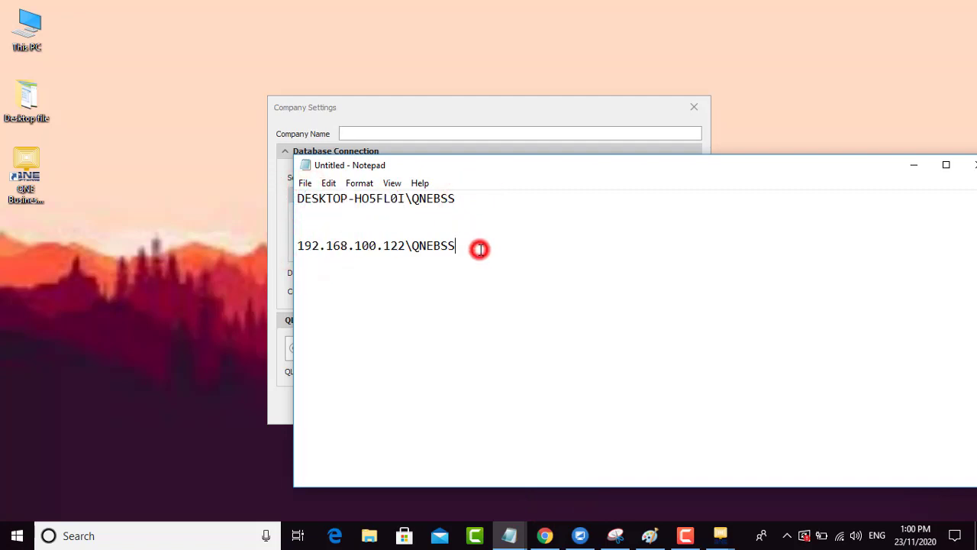
Step: Return to the Company Settings, maximize the window and choose SampleDB as the database
{"action": "double_click", "coordinate": [497, 113]}
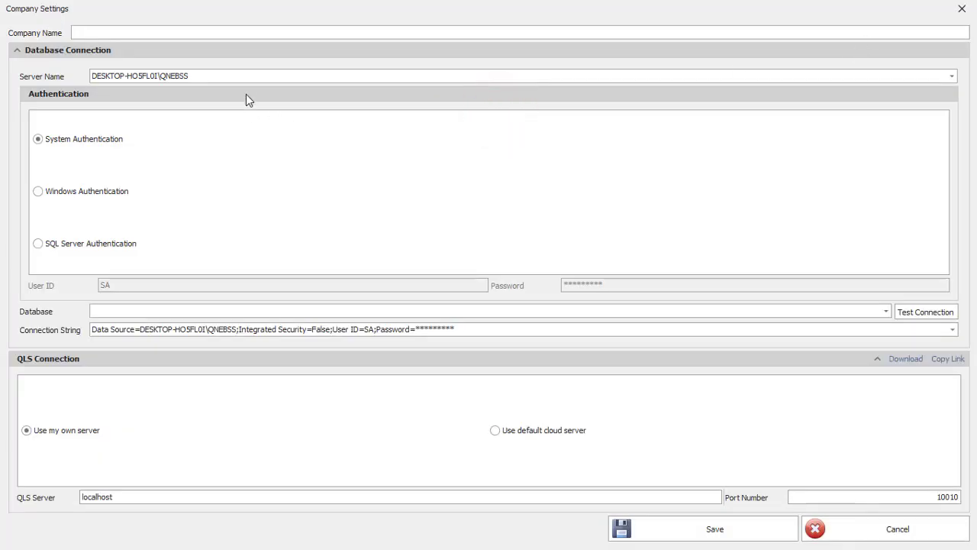
{"action": "left_click", "coordinate": [887, 312]}
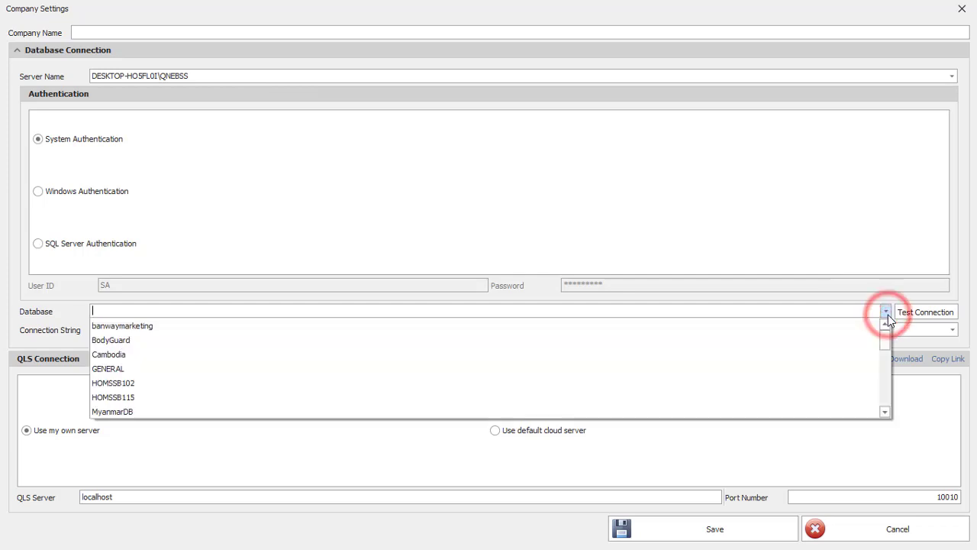
{"action": "scroll", "coordinate": [481, 369], "scroll_direction": "down", "scroll_amount": 2}
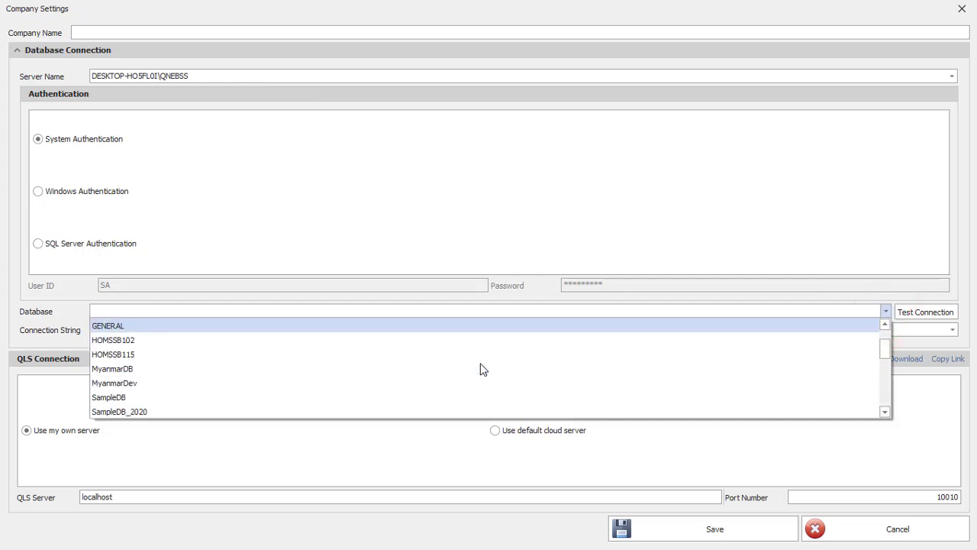
{"action": "left_click", "coordinate": [263, 357]}
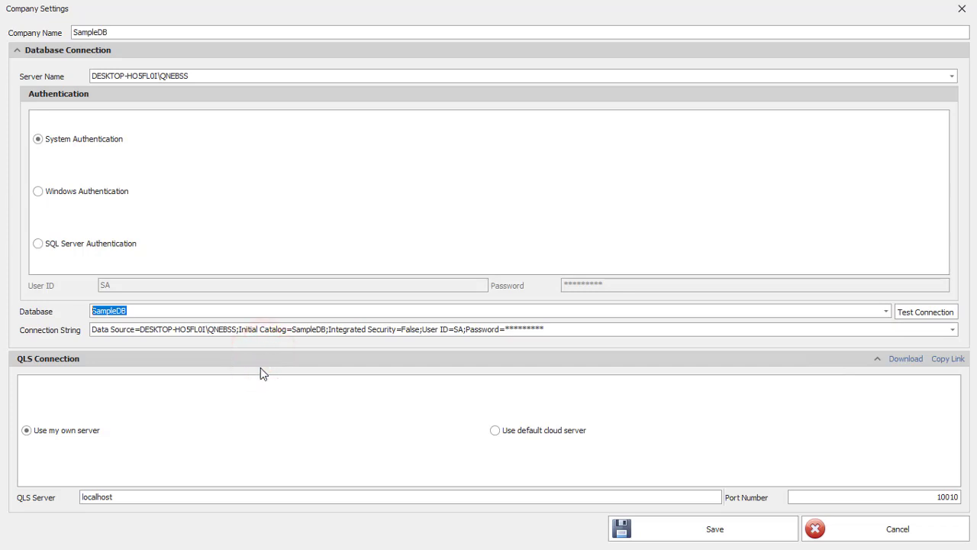
Step: Replace the QLS server with DESKTOP-HO5FL0I, copied from the computer name part of the server name
{"action": "left_click_drag", "start_coordinate": [142, 497], "coordinate": [81, 497]}
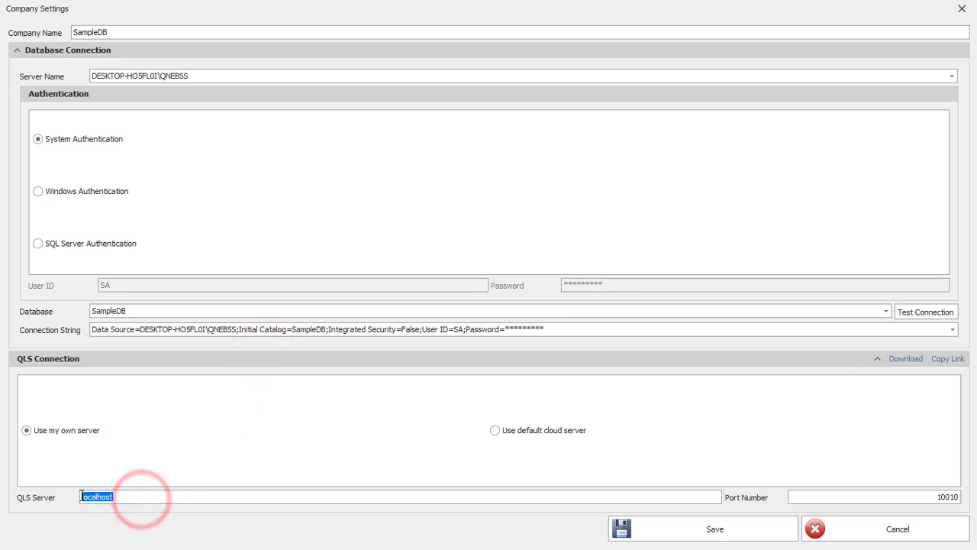
{"action": "left_click", "coordinate": [146, 74]}
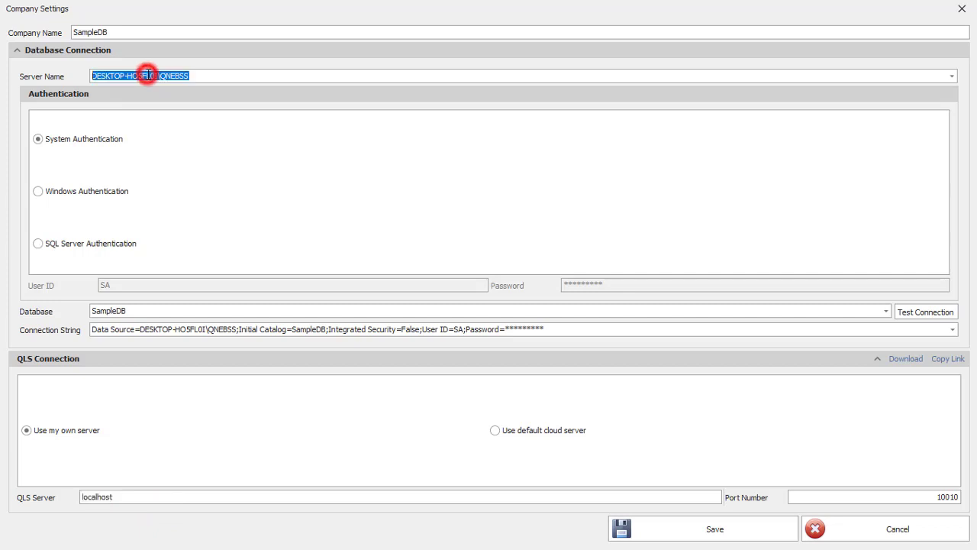
{"action": "left_click_drag", "start_coordinate": [156, 75], "coordinate": [91, 79]}
{"action": "key", "text": "ctrl+c"}
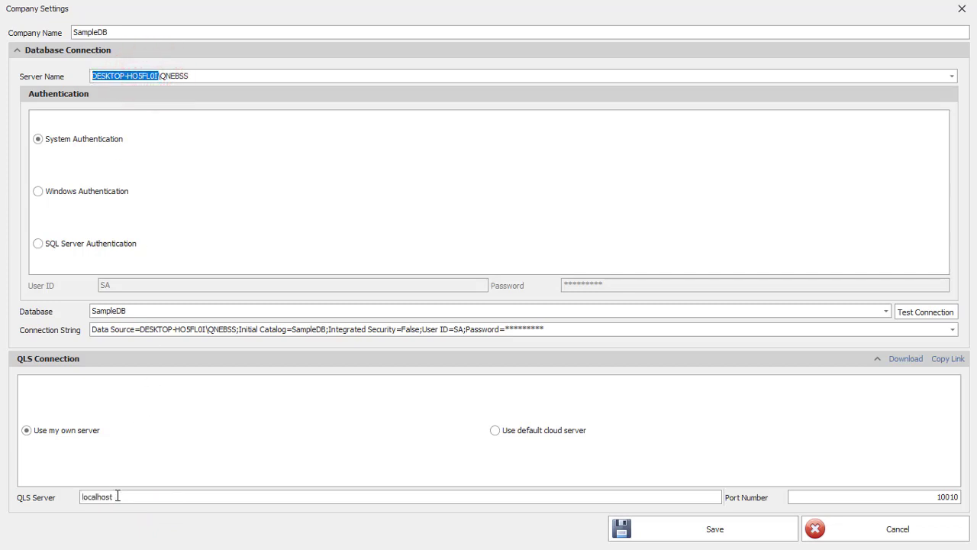
{"action": "left_click_drag", "start_coordinate": [116, 496], "coordinate": [48, 486]}
{"action": "key", "text": "ctrl+v"}
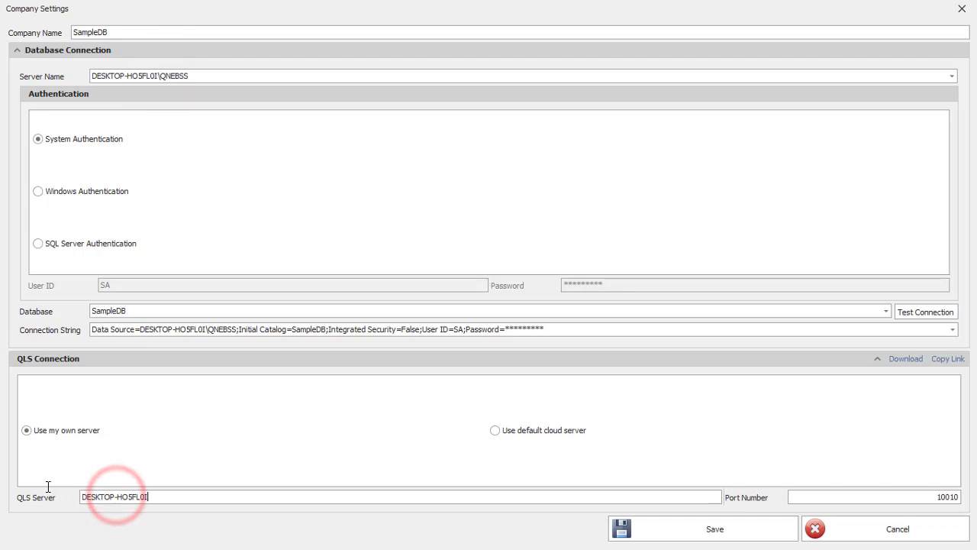
Step: Test the SampleDB database connection and save the company settings
{"action": "left_click", "coordinate": [942, 313]}
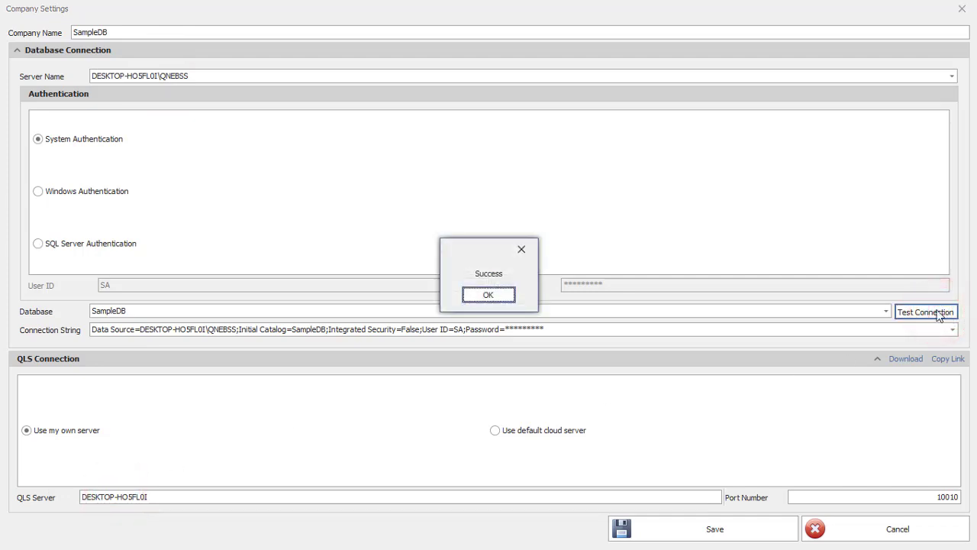
{"action": "left_click", "coordinate": [495, 295]}
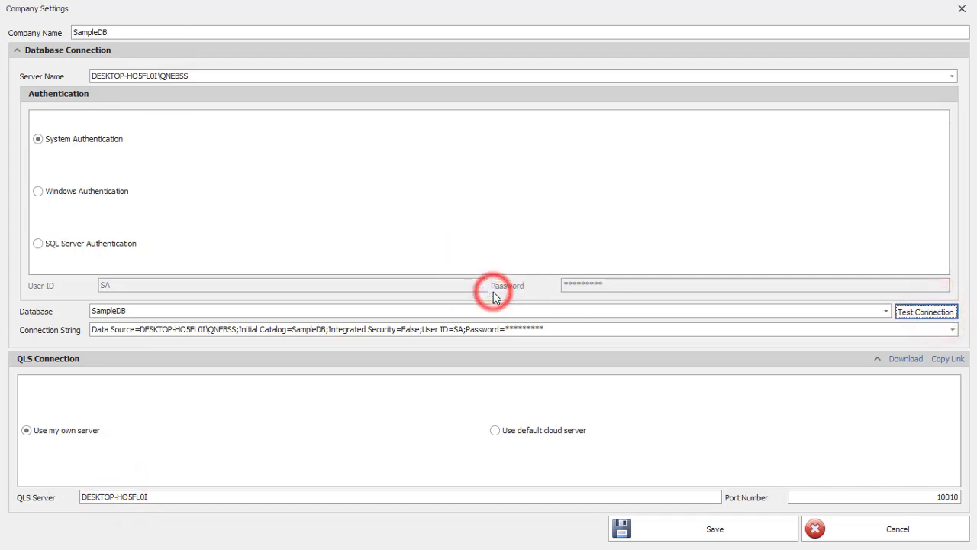
{"action": "left_click", "coordinate": [658, 528]}
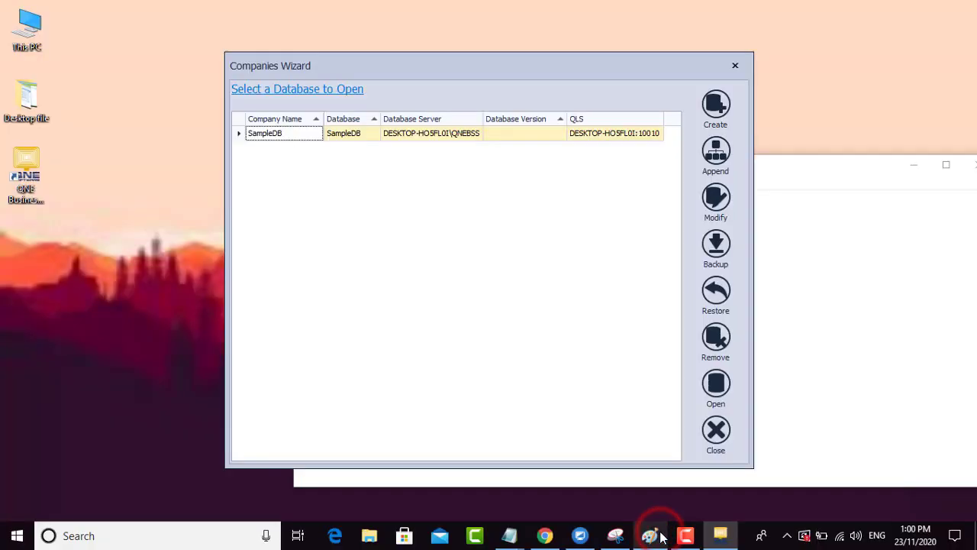
Step: Open the SampleDB company and log in as ADMIN with a blank password
{"action": "left_click", "coordinate": [717, 382]}
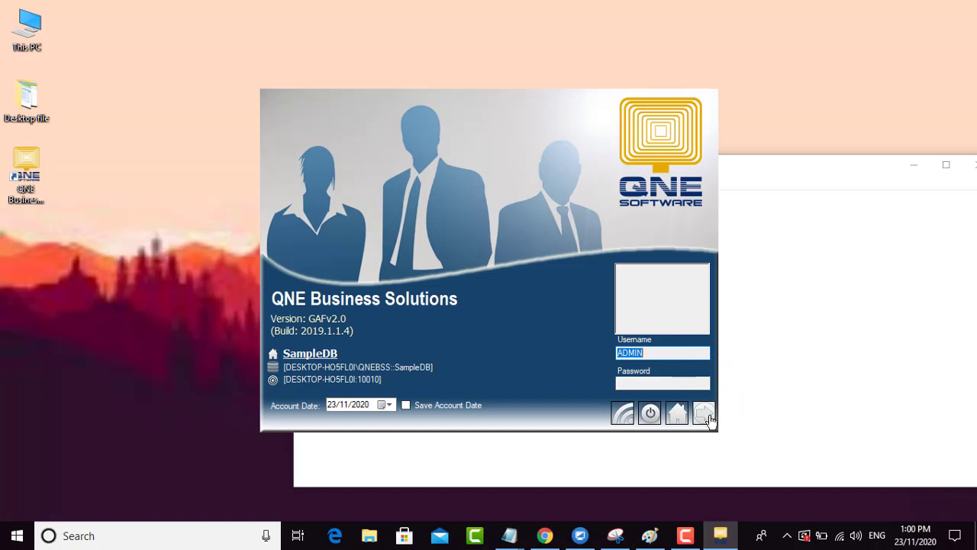
{"action": "left_click", "coordinate": [707, 416]}
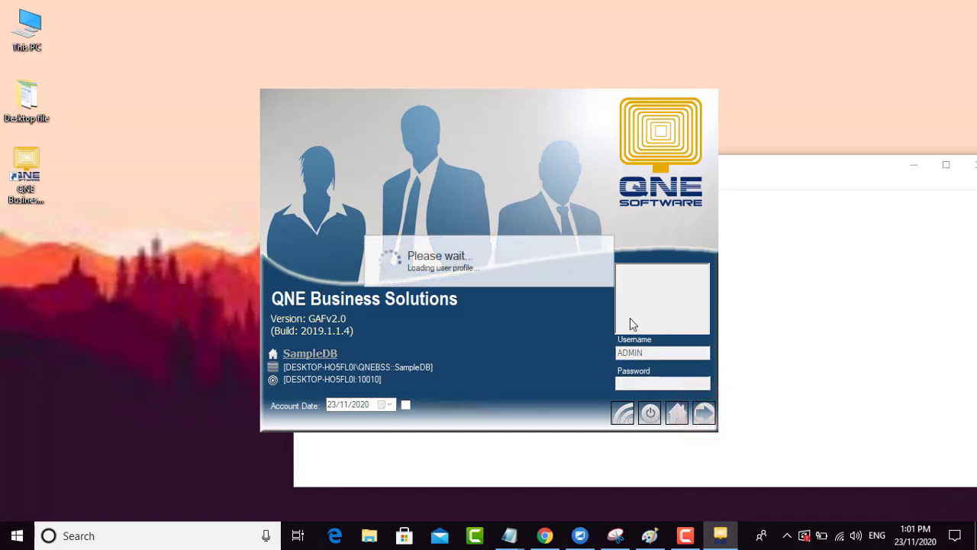